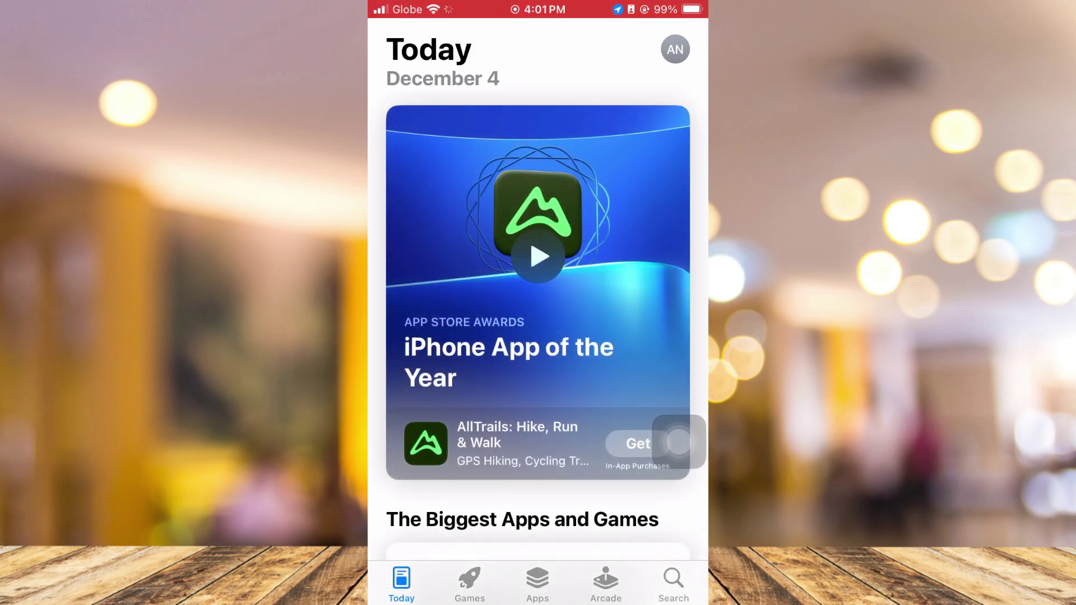
left_click_drag(679, 442, 678, 326)
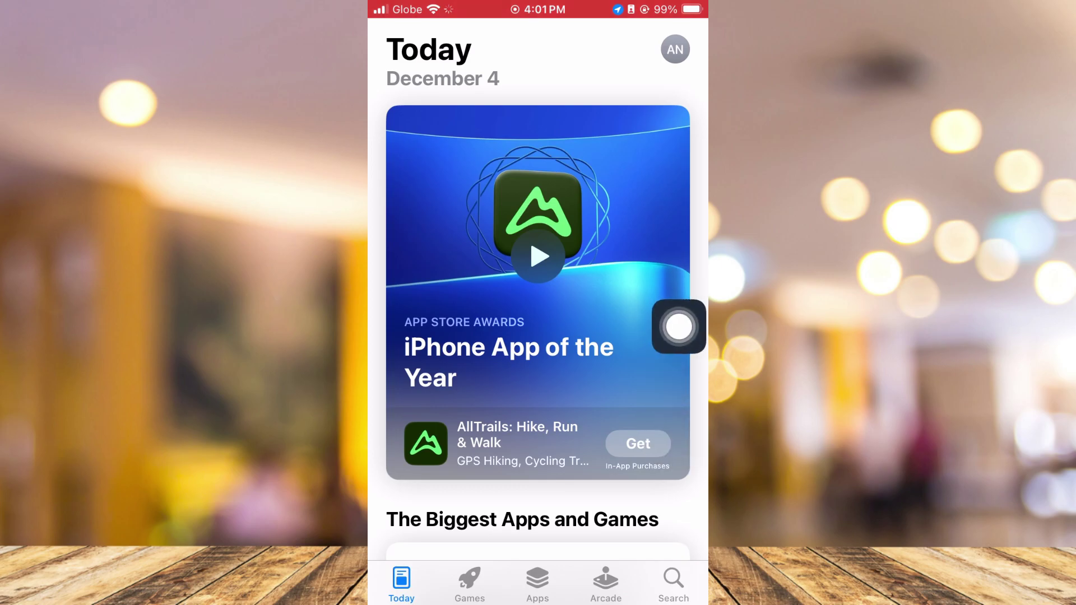
scroll(538, 303, "down", 5)
scroll(539, 302, "down", 5)
scroll(538, 303, "down", 5)
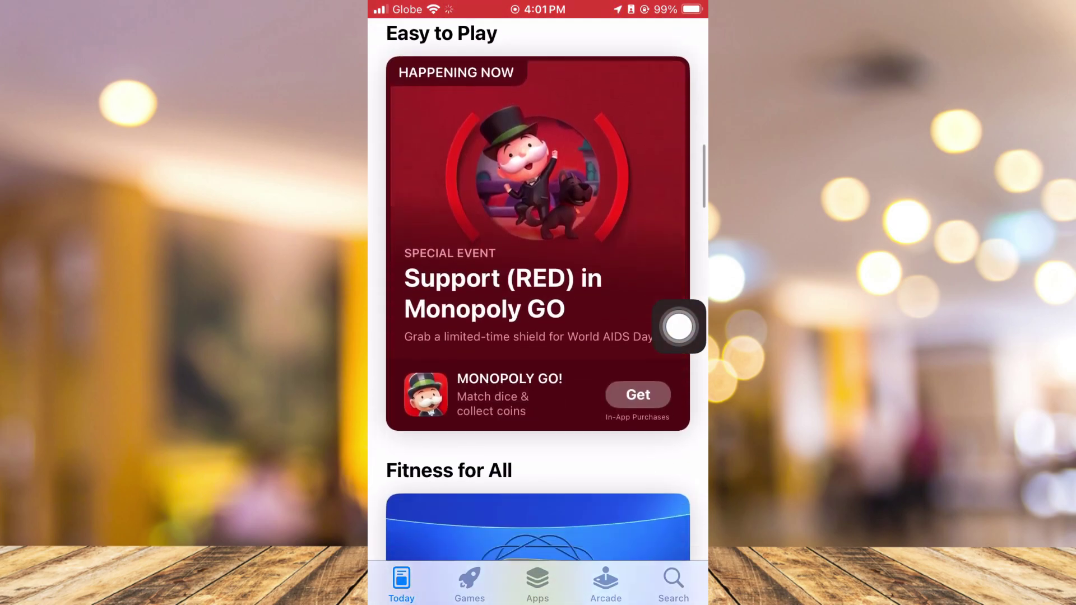
scroll(538, 303, "down", 5)
scroll(539, 303, "down", 3)
scroll(539, 303, "down", 5)
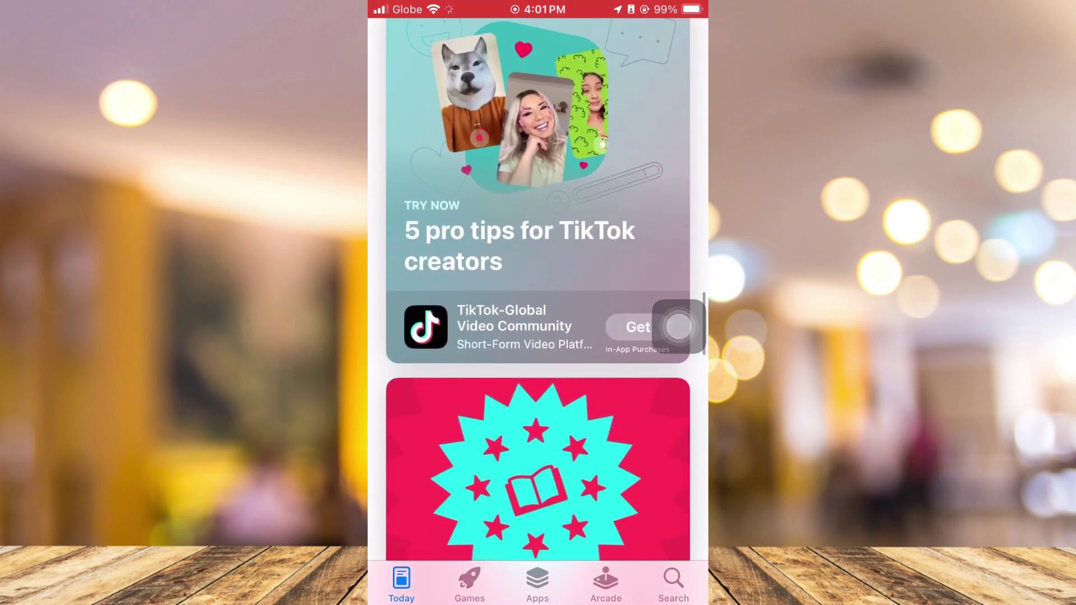
scroll(538, 304, "down", 5)
scroll(538, 303, "up", 5)
scroll(539, 303, "up", 1)
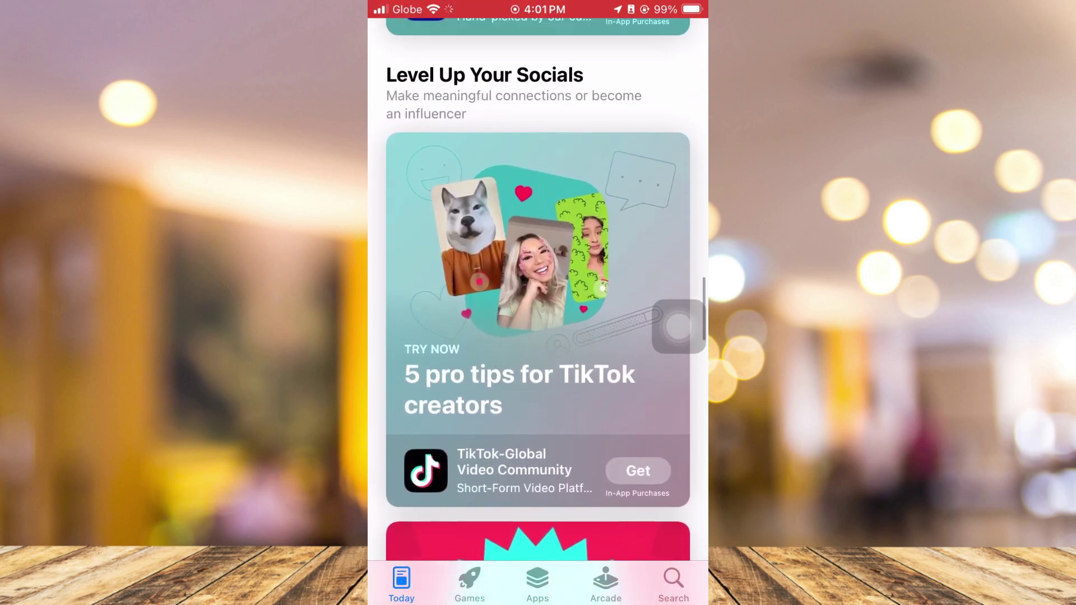
scroll(538, 304, "down", 1)
scroll(539, 303, "down", 4)
Scroll the Today page down to the 'Be the next BookToker' TikTok card
left_click_drag(679, 326, 679, 236)
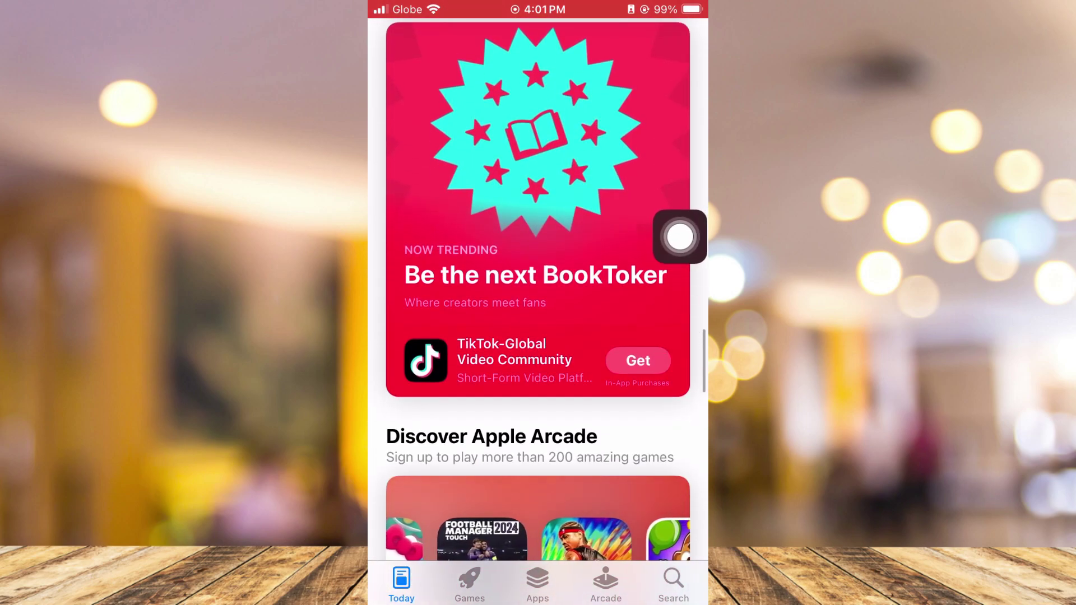
left_click(638, 360)
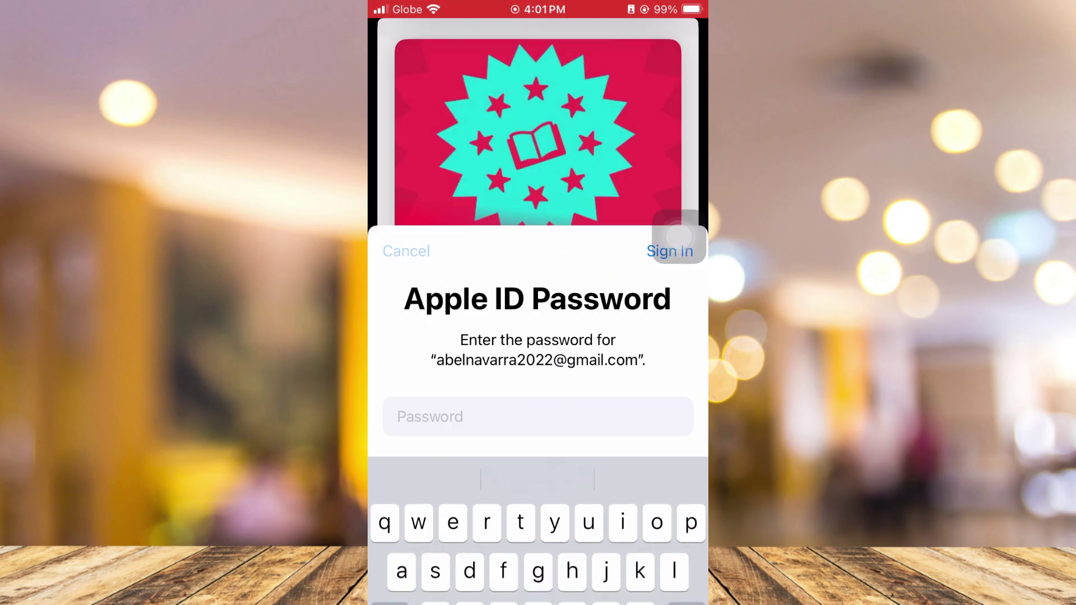
left_click(679, 237)
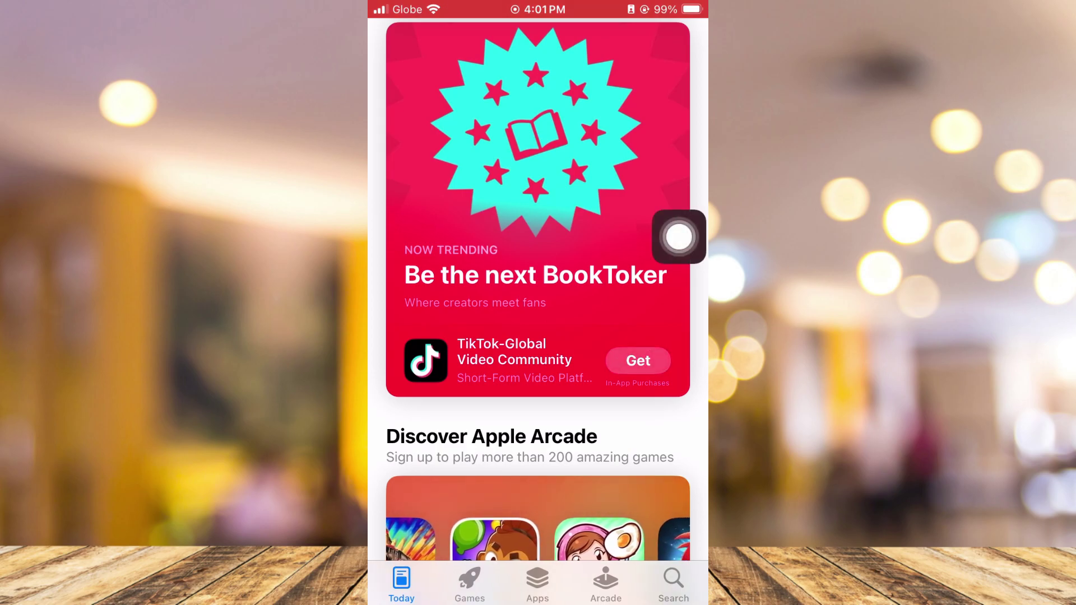
Set Screen Time's iTunes & App Store Purchases password option to Don't Require
left_click(538, 308)
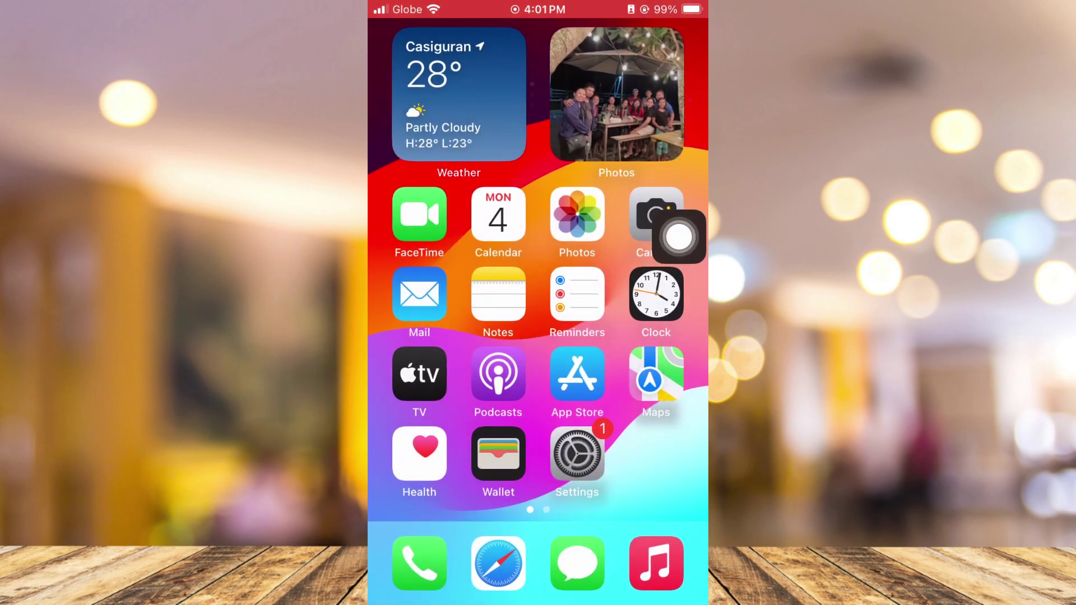
left_click(577, 454)
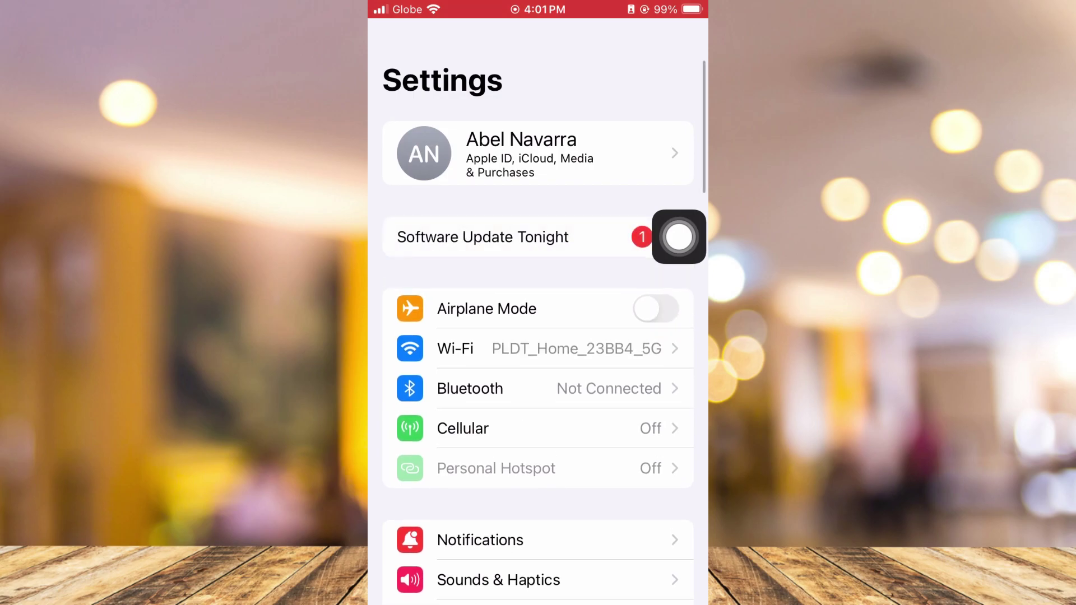
scroll(538, 337, "down", 5)
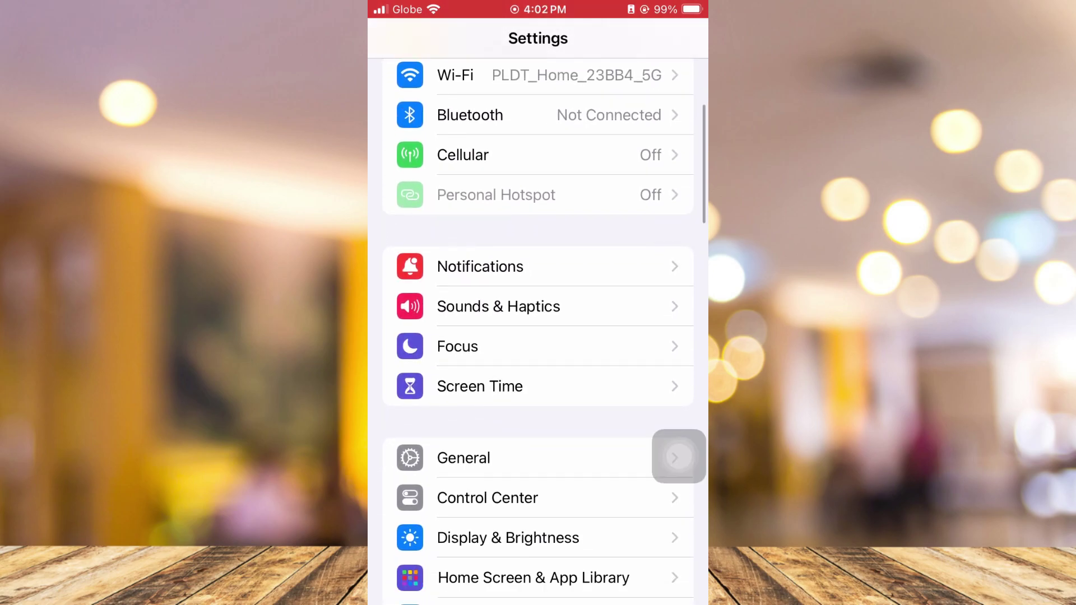
scroll(539, 336, "down", 3)
left_click(480, 234)
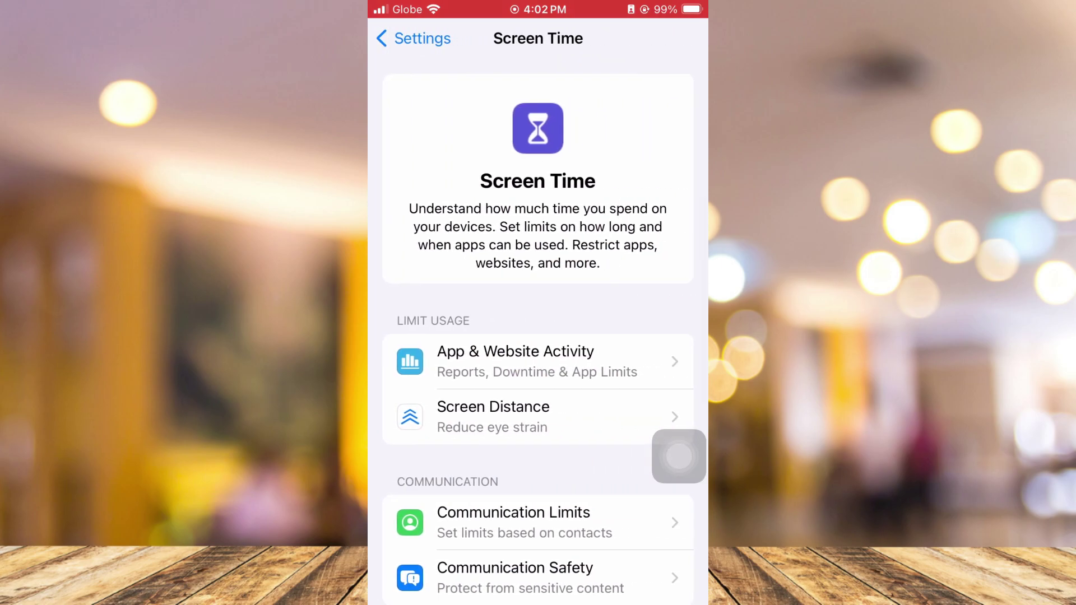
scroll(538, 336, "down", 3)
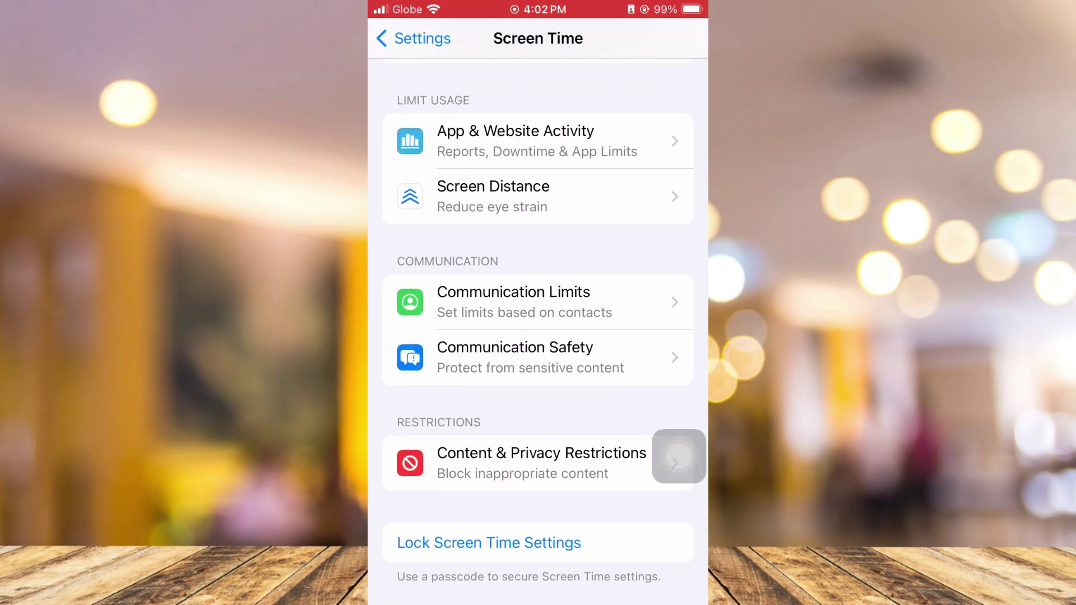
left_click(521, 463)
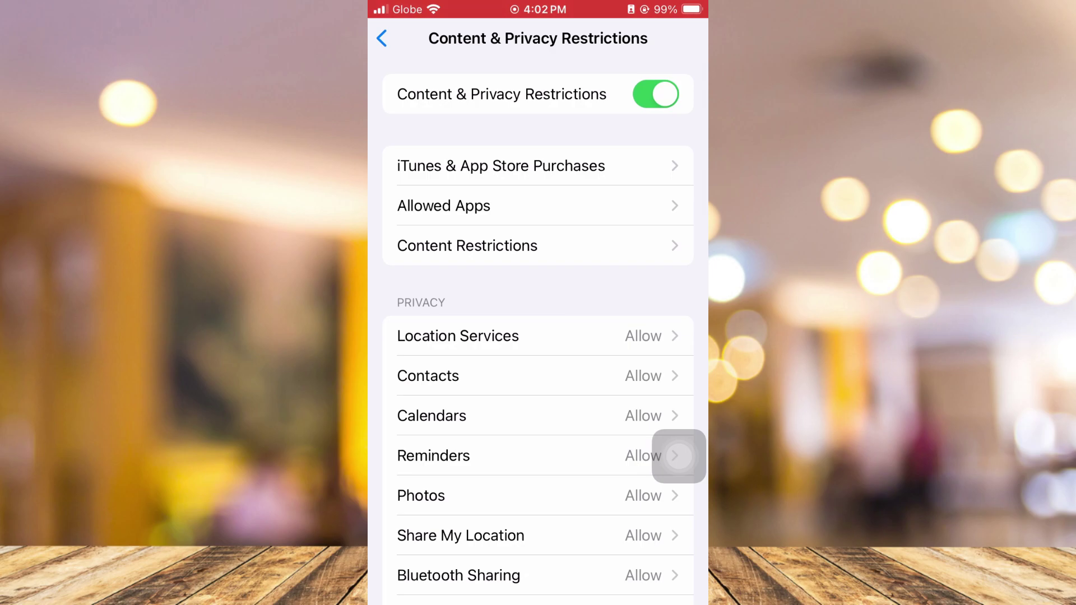
left_click(501, 166)
left_click(444, 345)
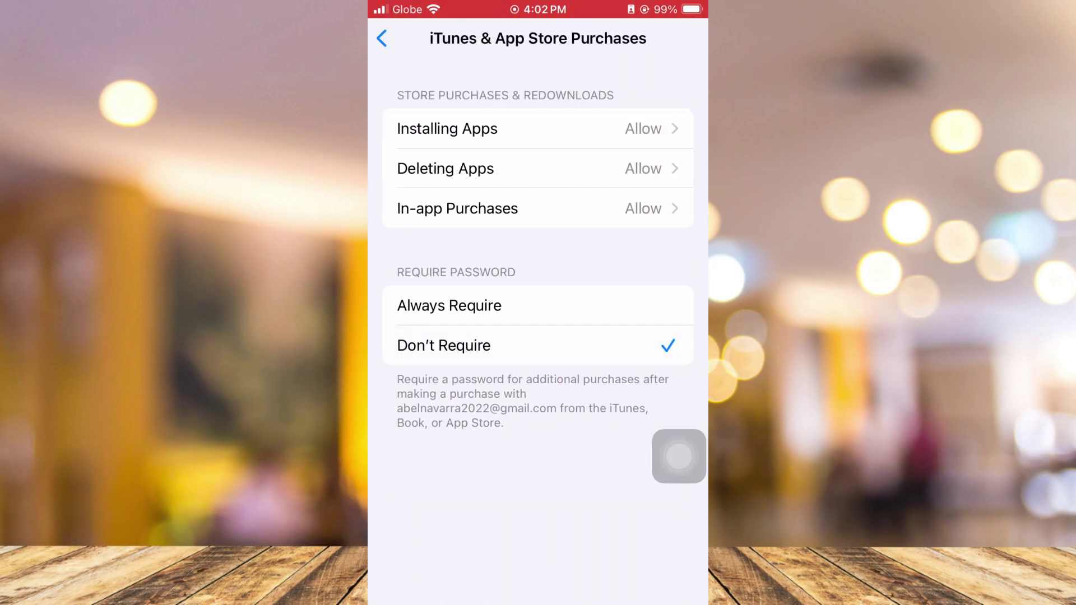
Switch Content & Privacy Restrictions off and return to the main Settings list
left_click(382, 38)
left_click(657, 94)
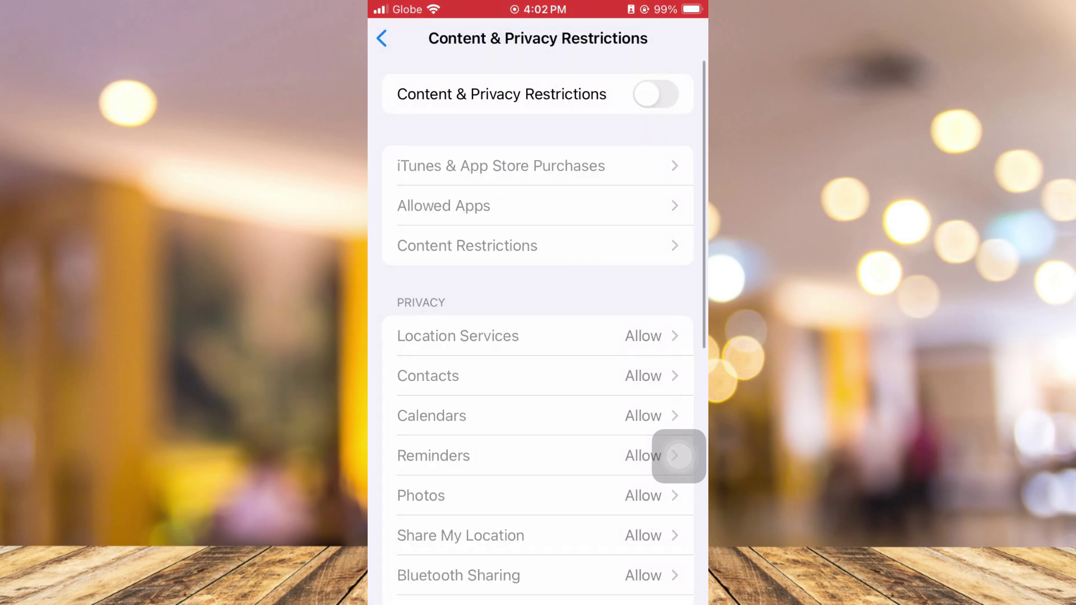
left_click(382, 38)
left_click(393, 38)
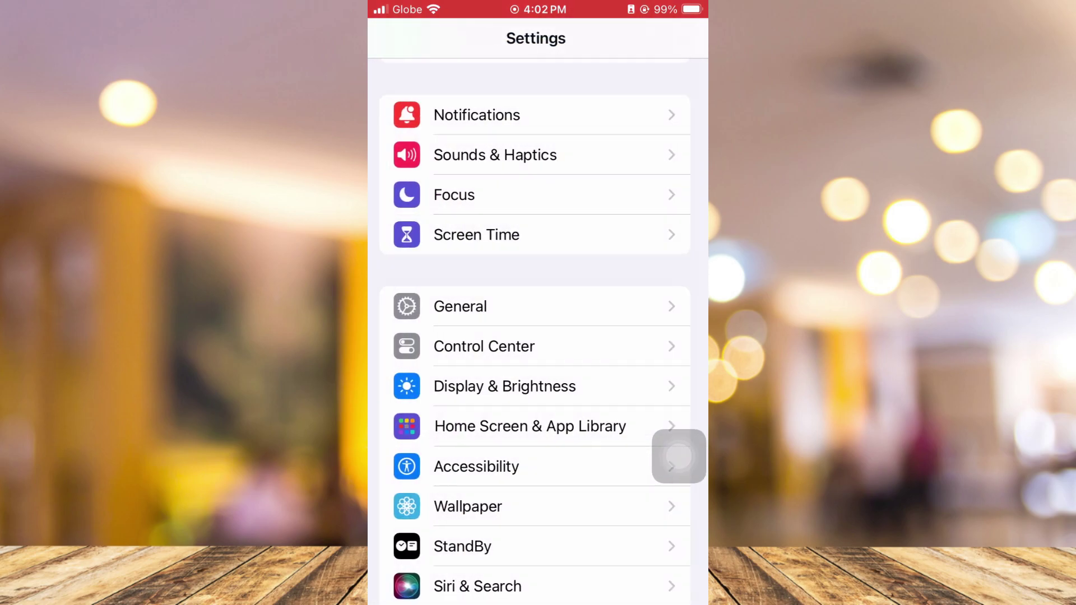
scroll(538, 337, "up", 5)
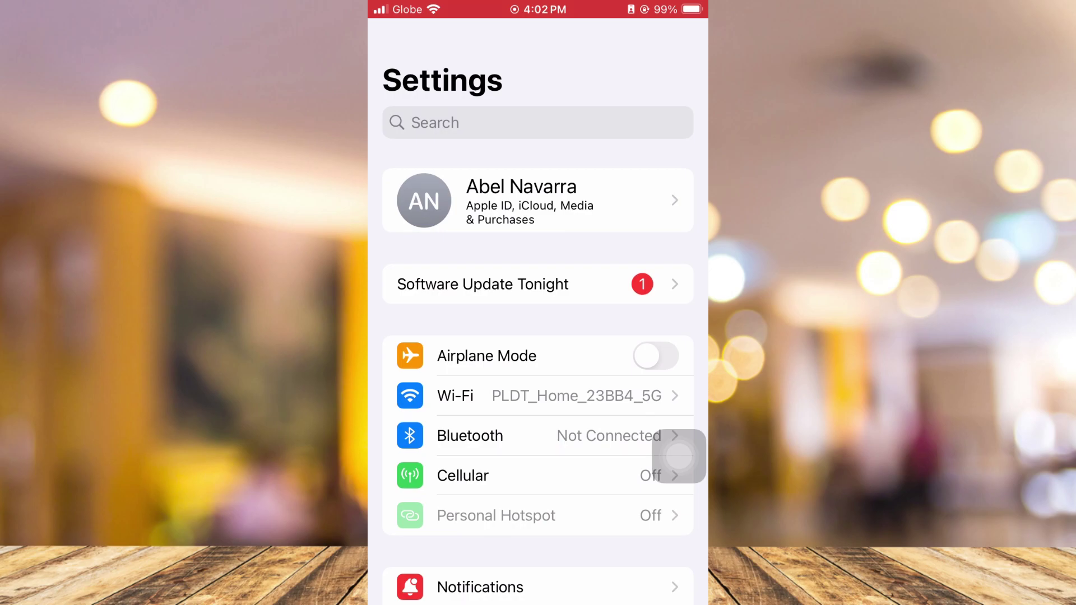
Turn Free Downloads Require Password off in Apple ID > Media & Purchases > Password Settings
left_click(538, 200)
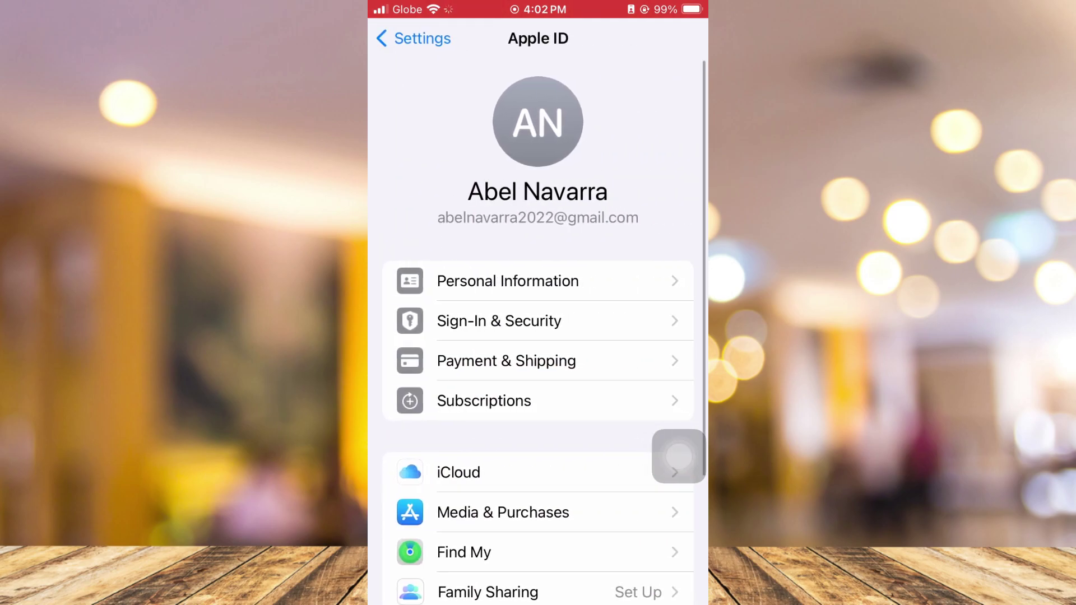
scroll(538, 337, "down", 2)
left_click(503, 362)
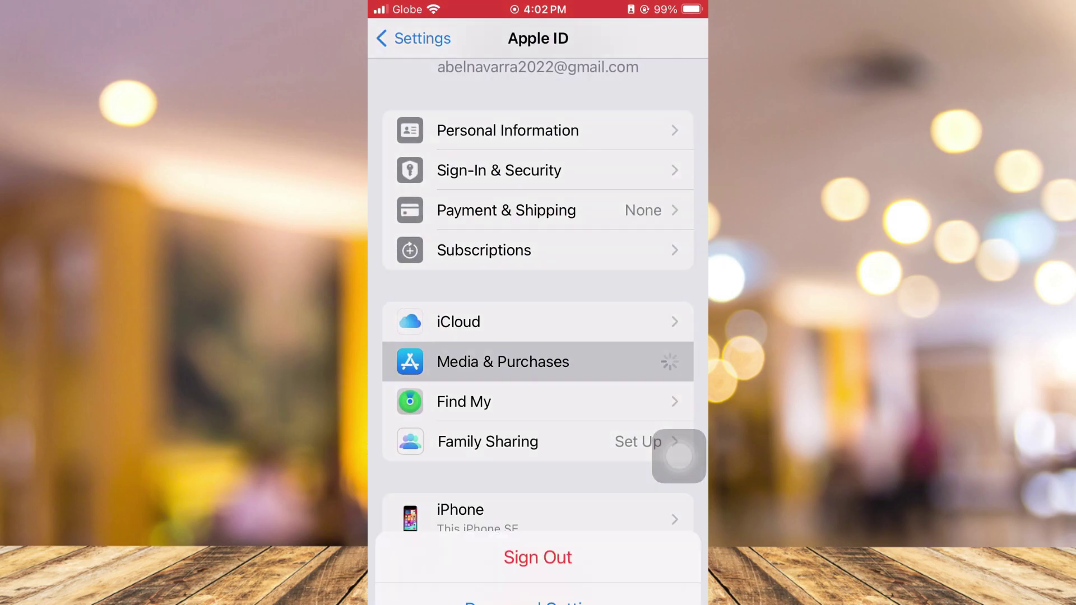
left_click(538, 461)
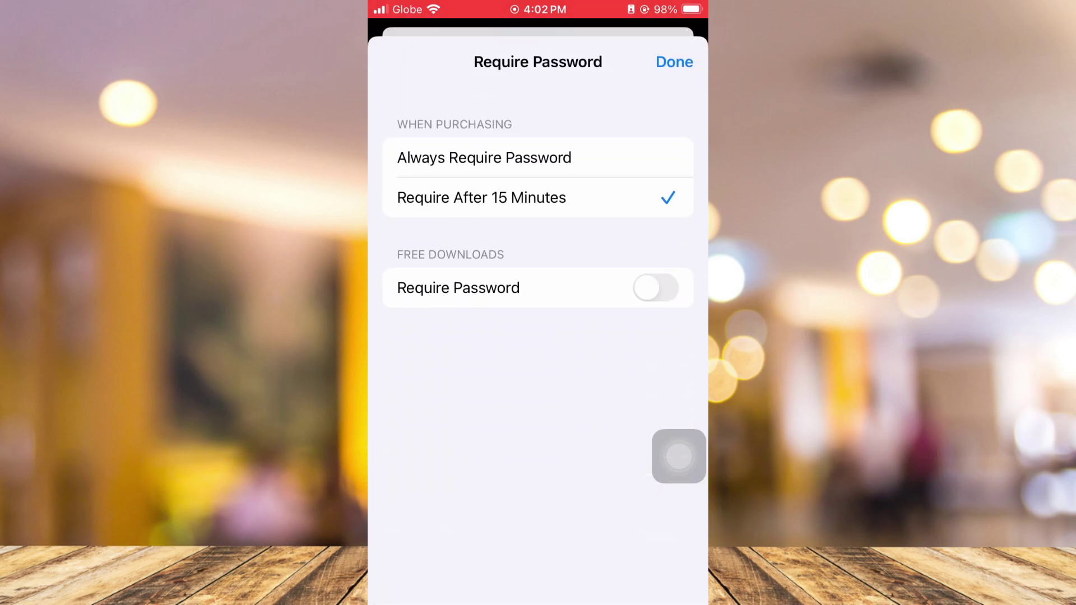
left_click(657, 288)
left_click(675, 62)
Return to App Store via AssistiveTouch's App Switcher and get TikTok from the BookToker card
left_click(414, 38)
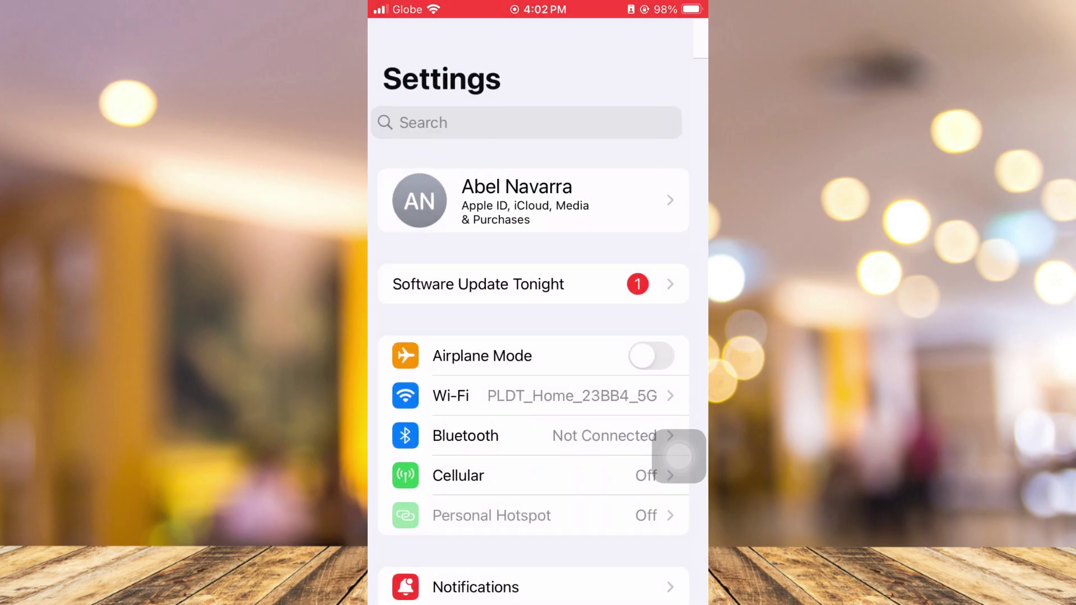
left_click(679, 457)
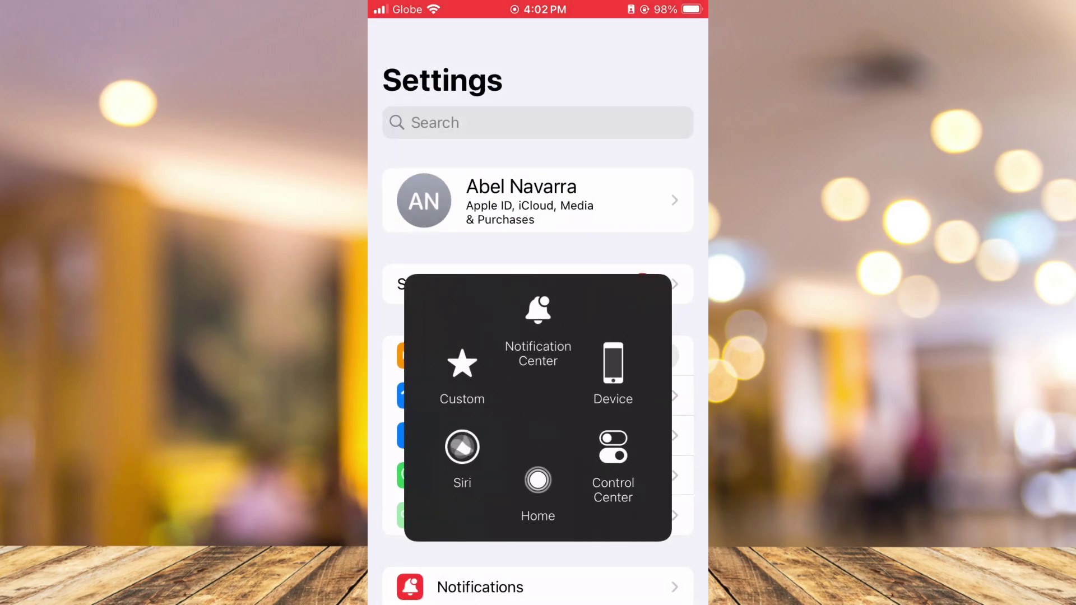
left_click(613, 370)
left_click(582, 477)
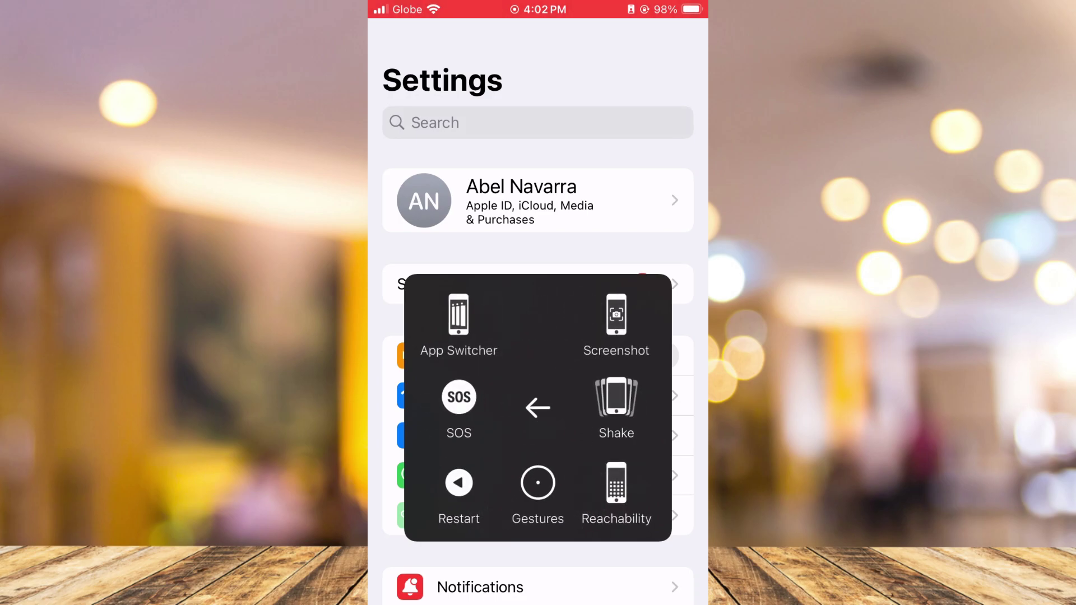
left_click(459, 328)
left_click(526, 252)
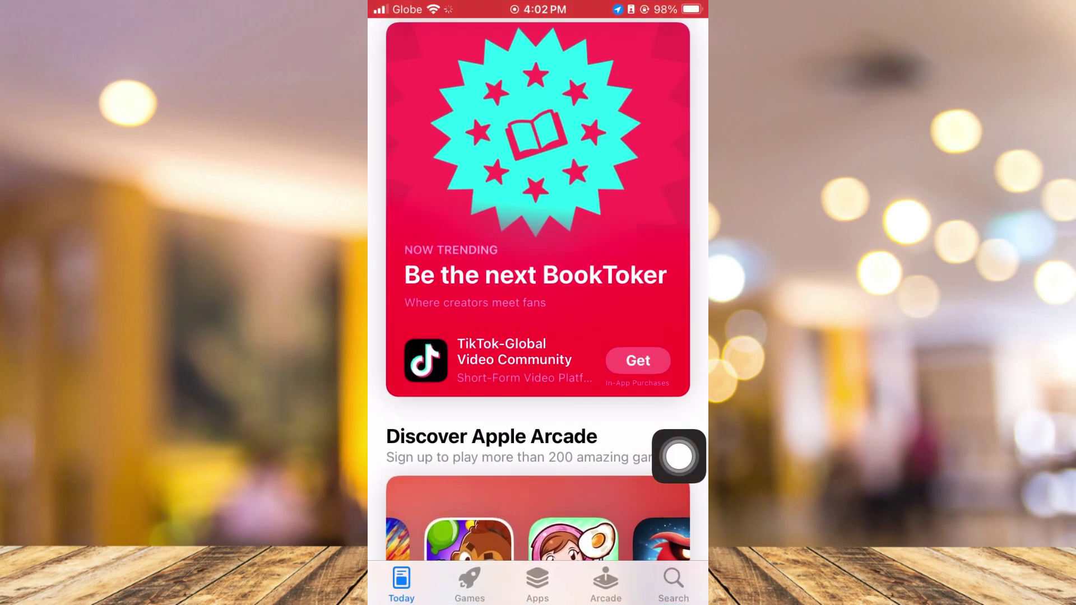
left_click(638, 360)
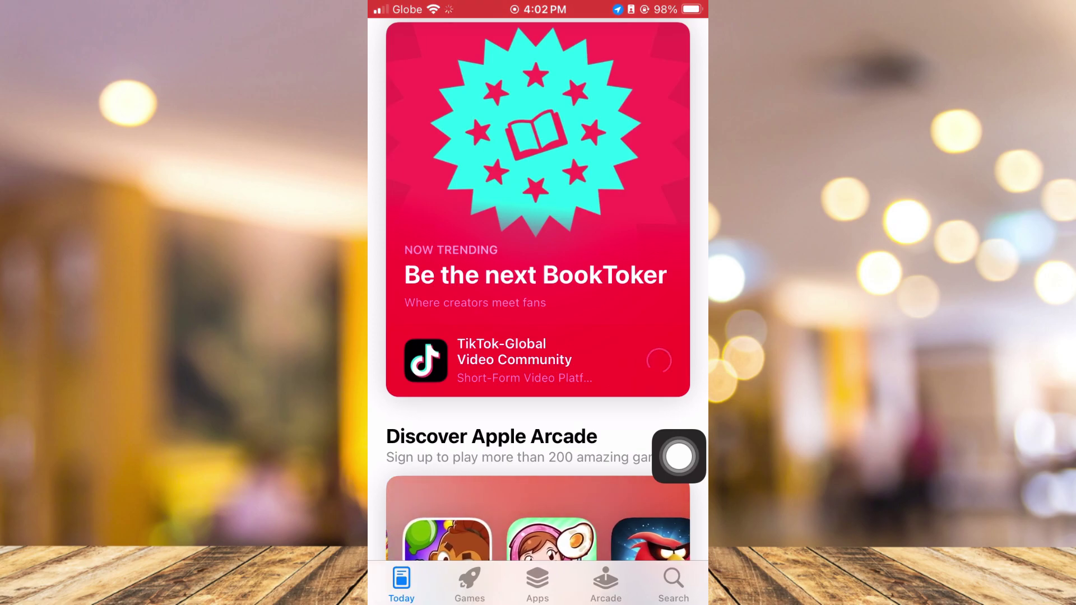